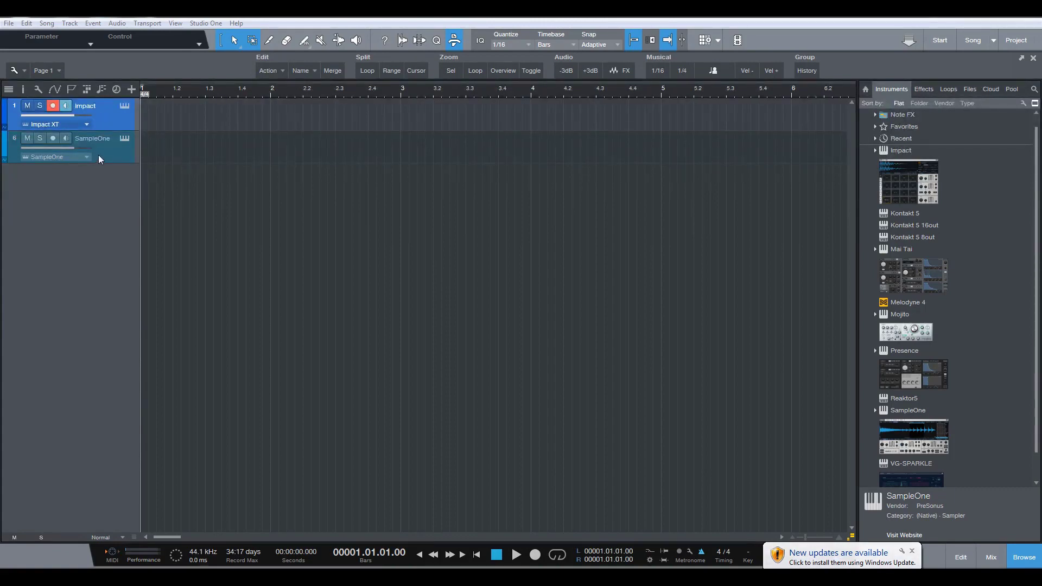
Dismiss the Windows 'New updates are available' notification covering the song
left_click(912, 552)
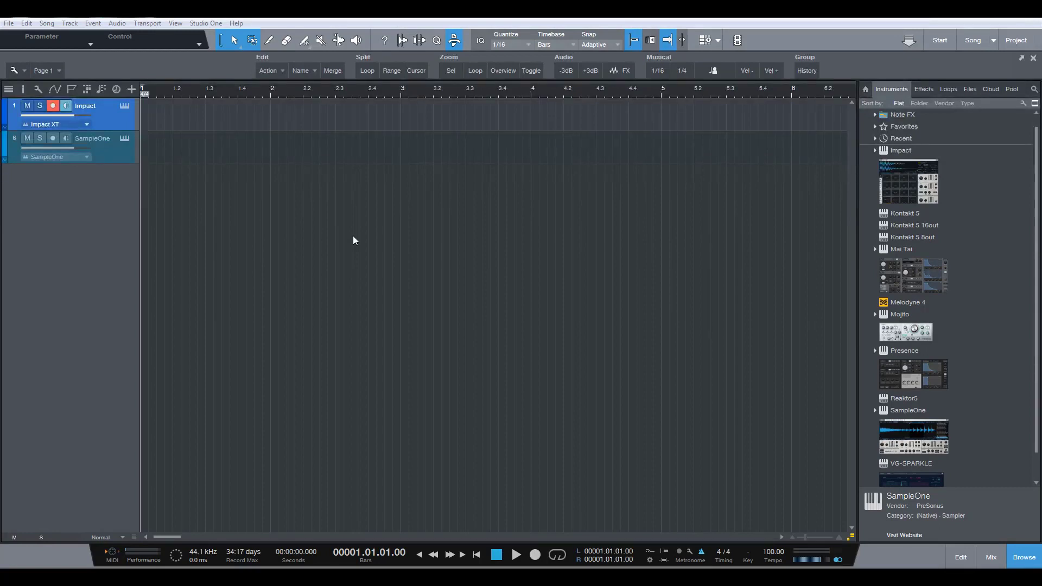
left_click(125, 106)
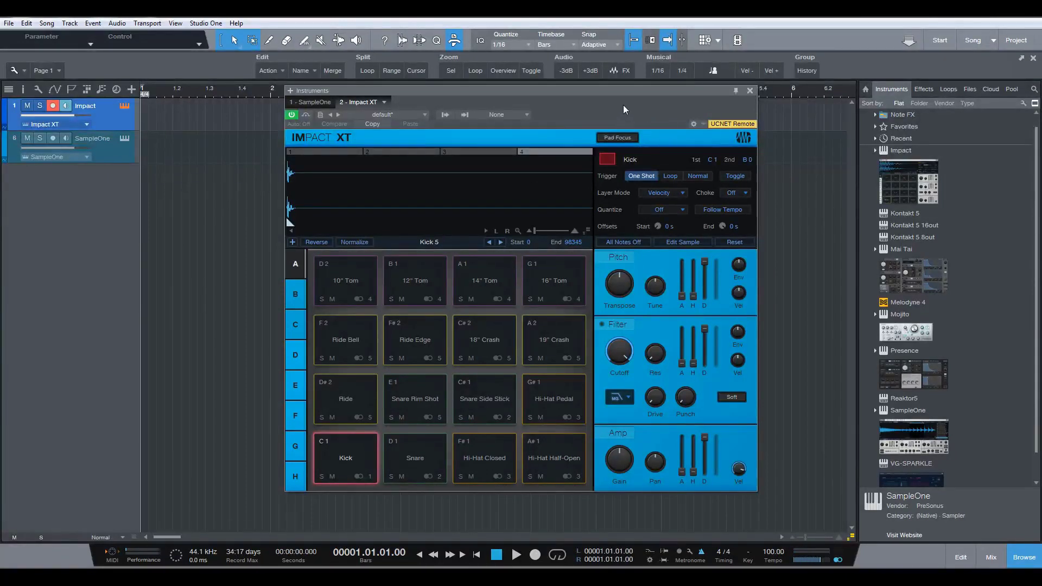
left_click(750, 91)
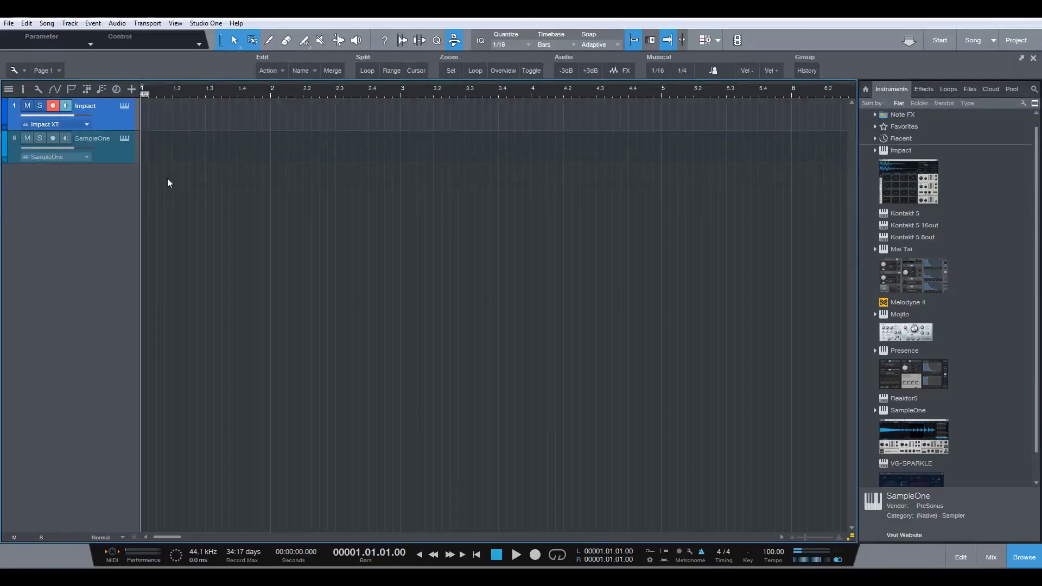
Record a tom hit on the Impact track and trim the event to start at bar 2
key("space")
key("KP_Multiply")
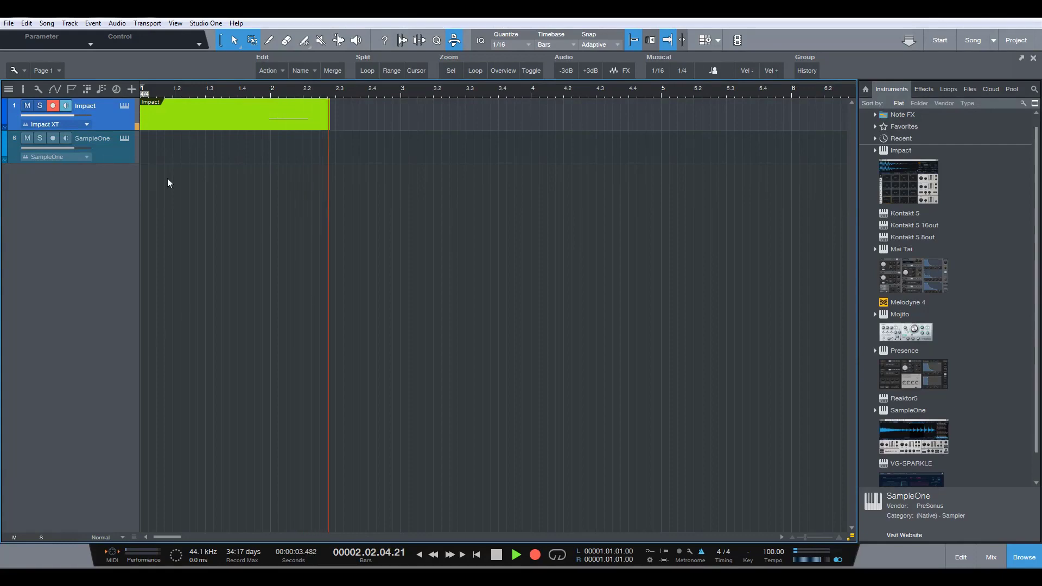
key("KP_0")
key("KP_0")
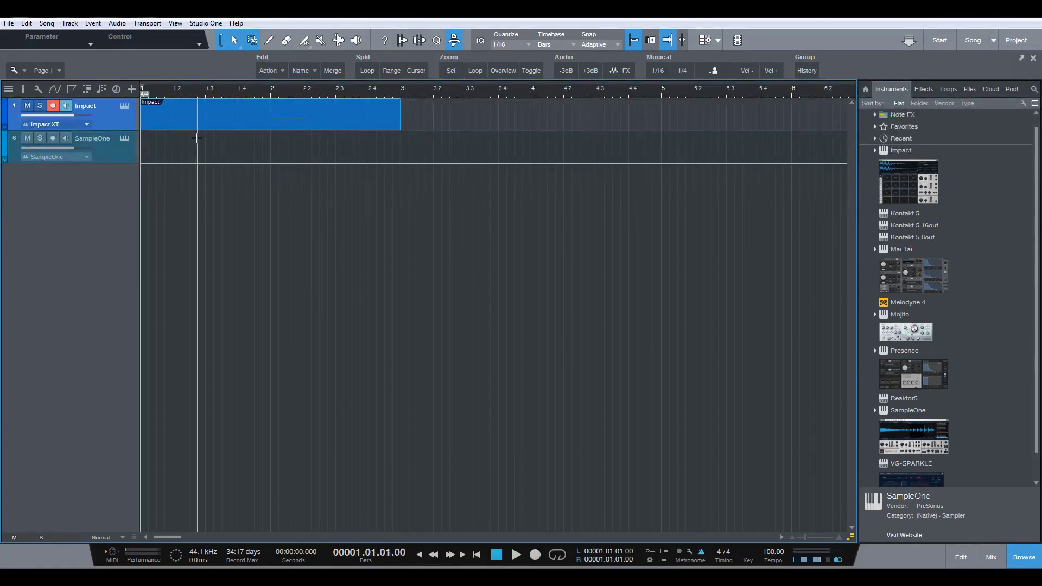
left_click_drag(141, 115, 267, 129)
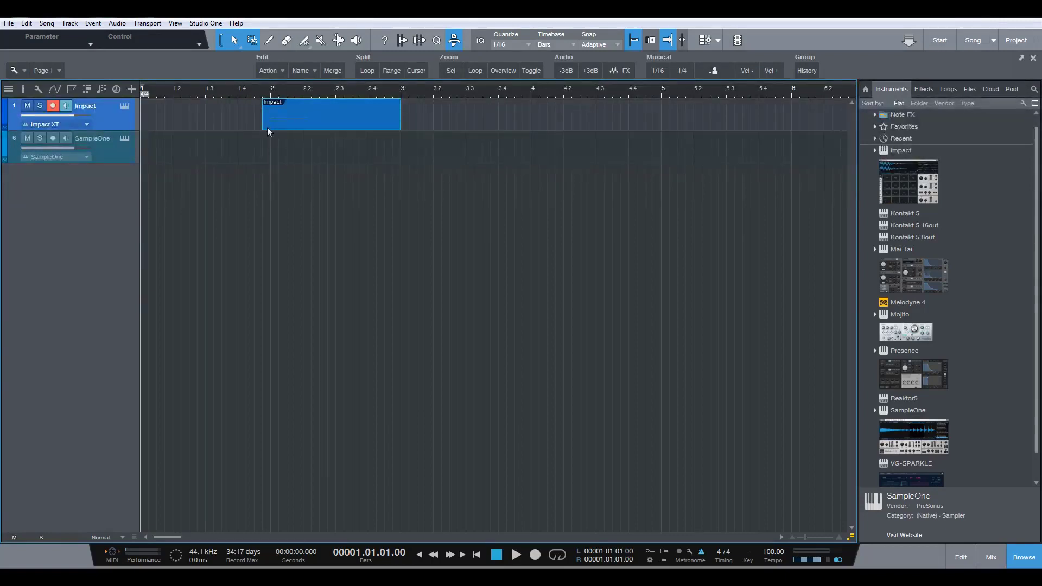
Snap the 12" Tom note to 2.01.01.00, then cut the Impact event to half a bar at bar 1
double_click(297, 124)
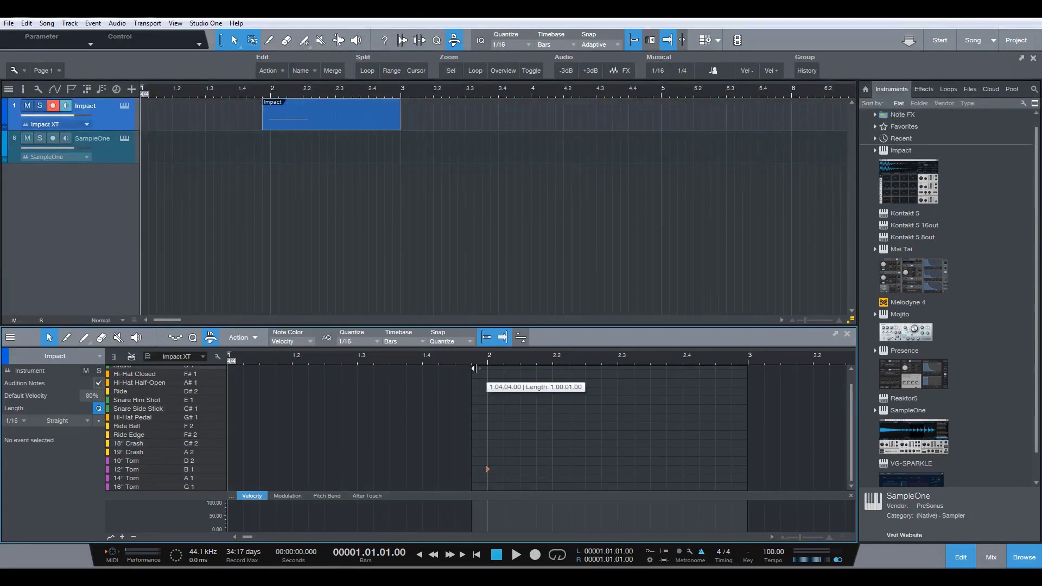
left_click(487, 469)
left_click_drag(490, 469, 487, 465)
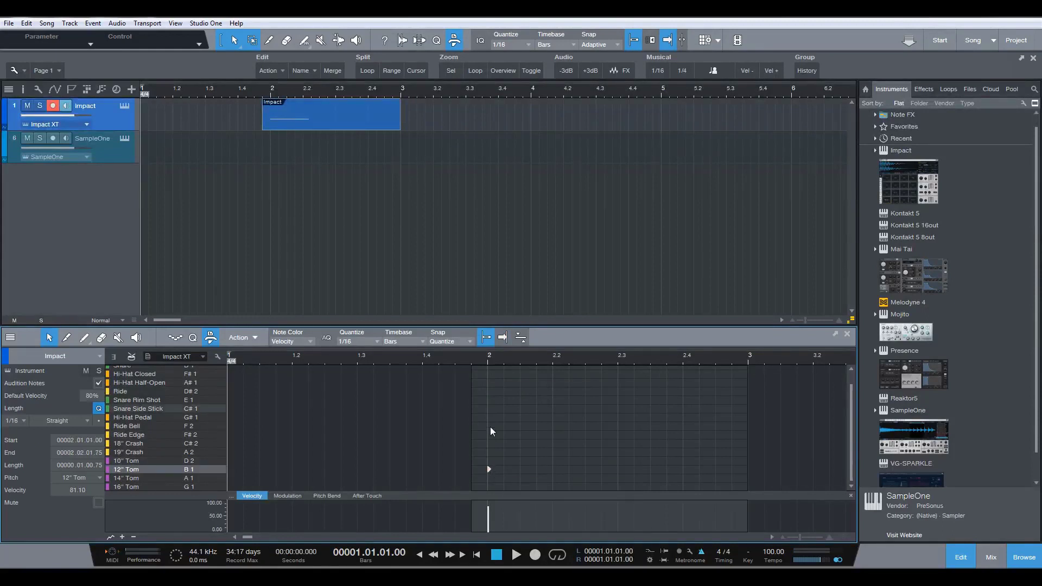
left_click_drag(473, 373, 484, 372)
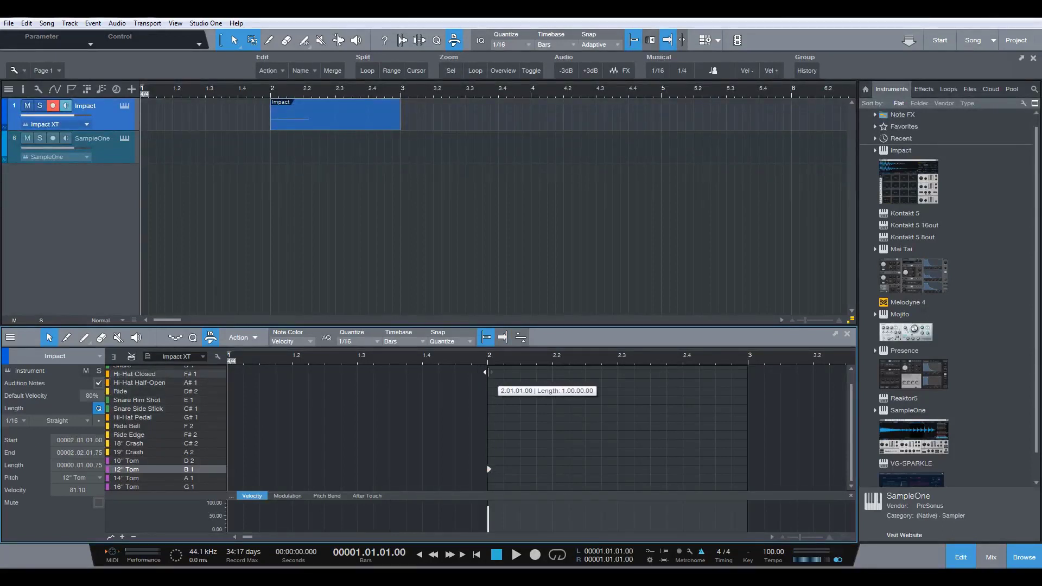
left_click(849, 336)
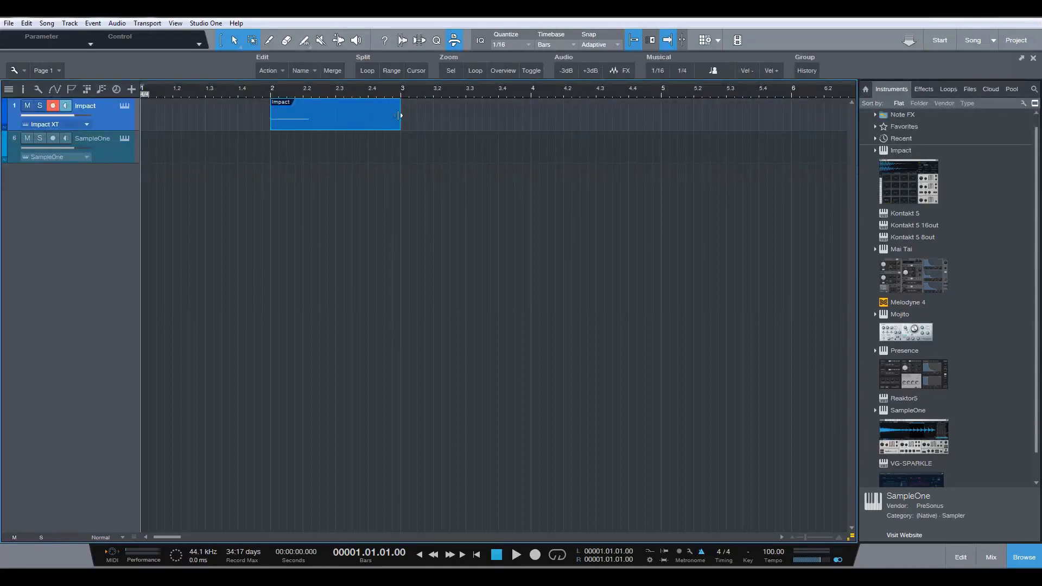
left_click_drag(397, 116, 159, 116)
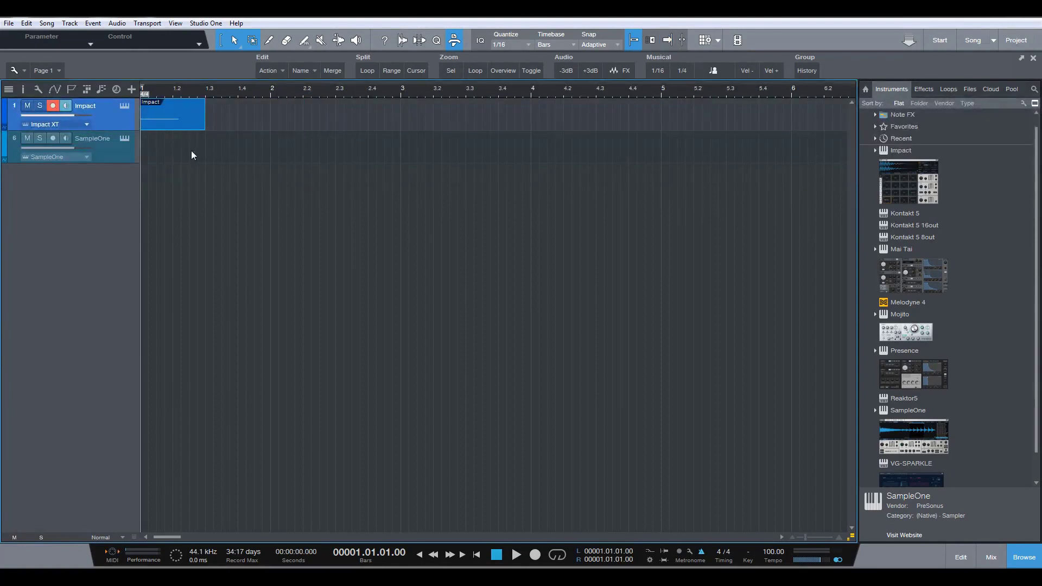
Transform the Impact track to audio with Render Inserts and Remove Instrument, creating Impact St 1–5
right_click(109, 120)
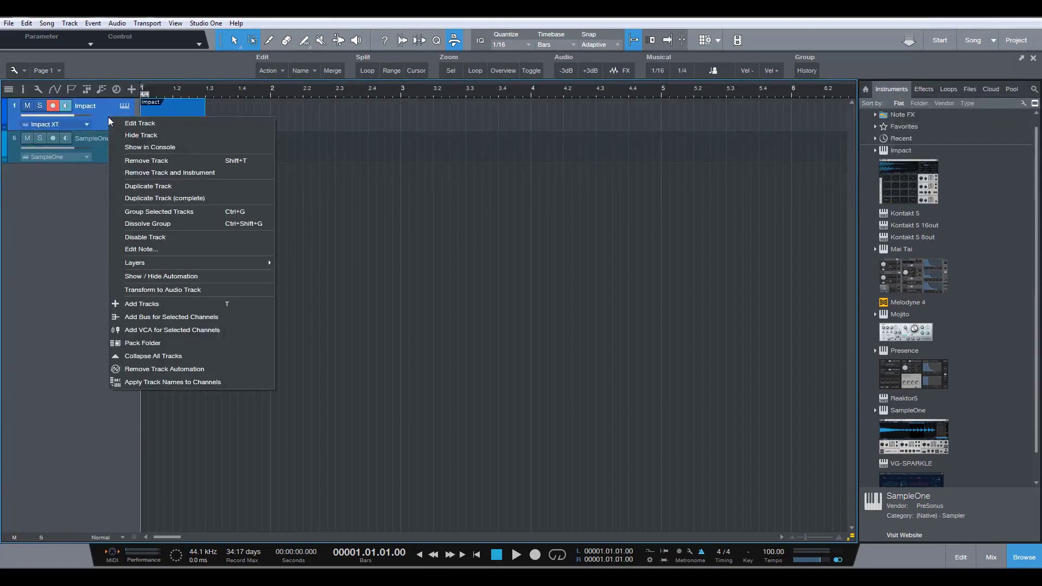
left_click(167, 292)
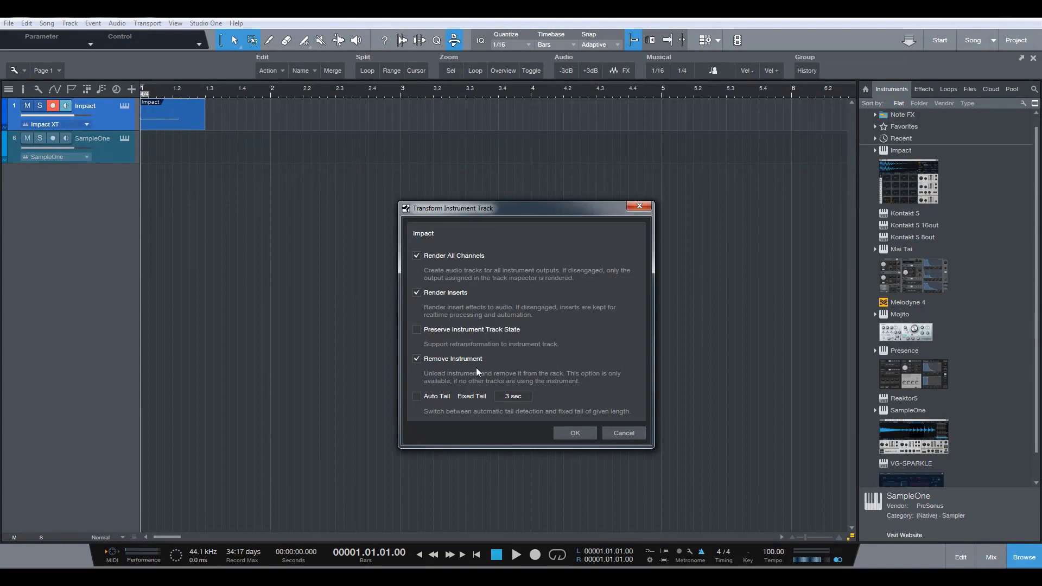
left_click(574, 433)
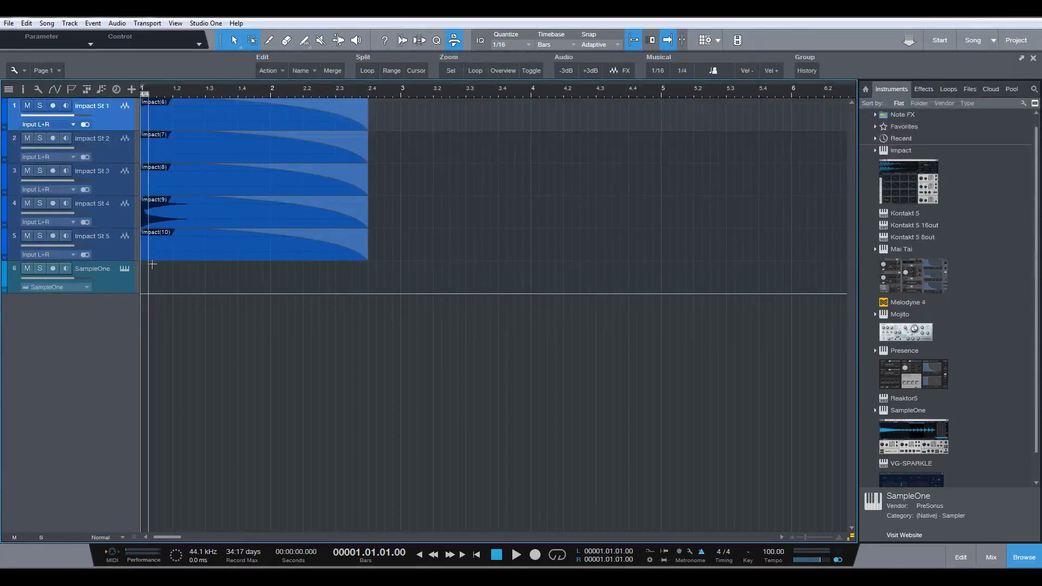
Open SampleOne XT and remove the existing Impact(4) sample
left_click(125, 270)
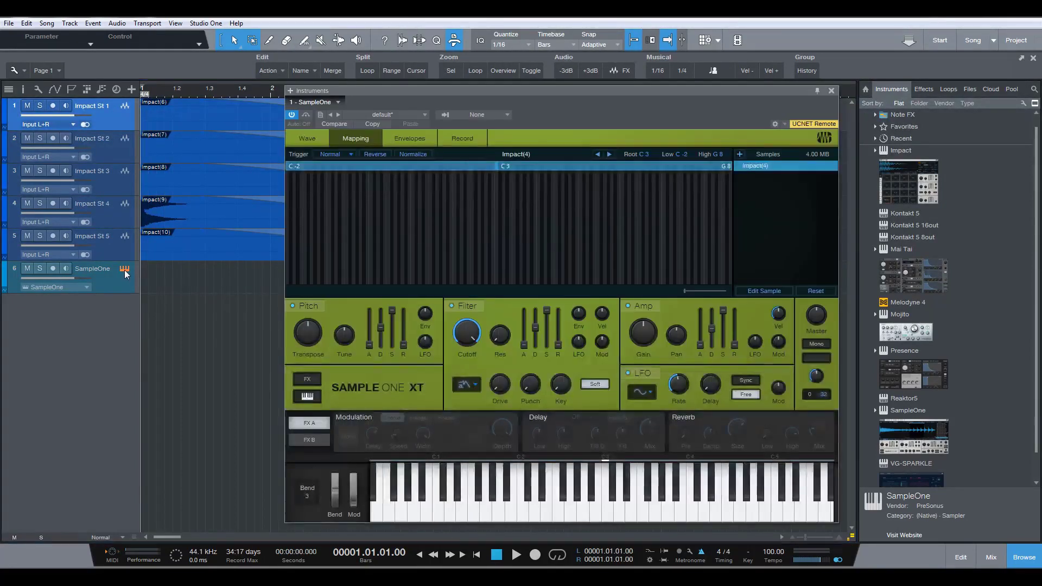
left_click(305, 138)
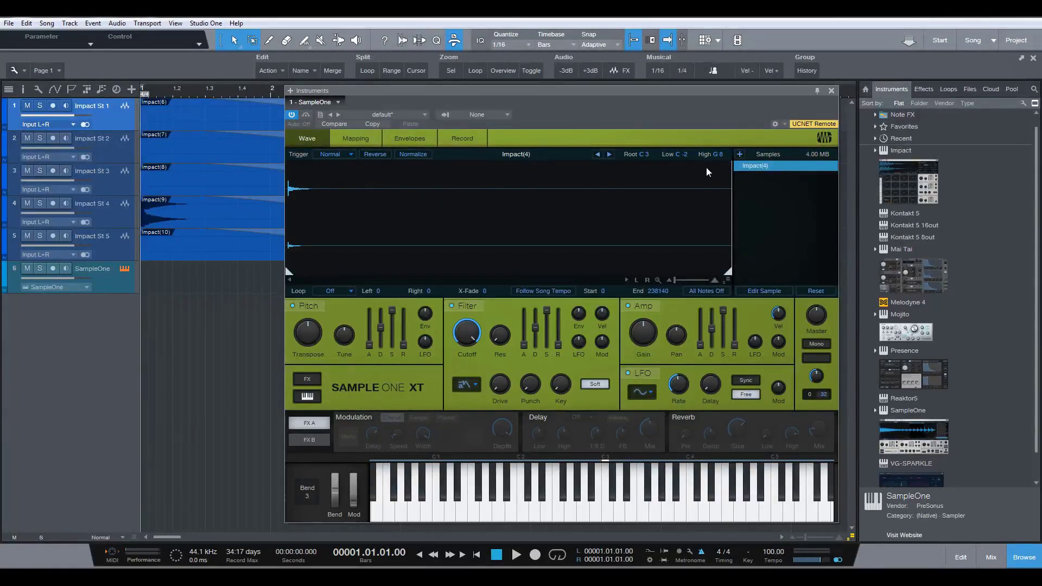
right_click(787, 168)
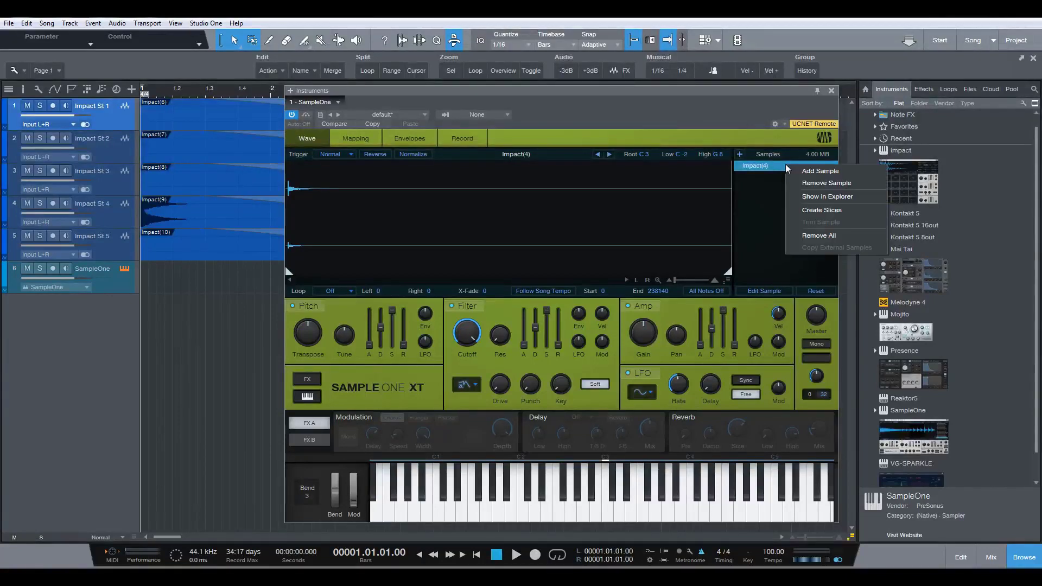
left_click(807, 183)
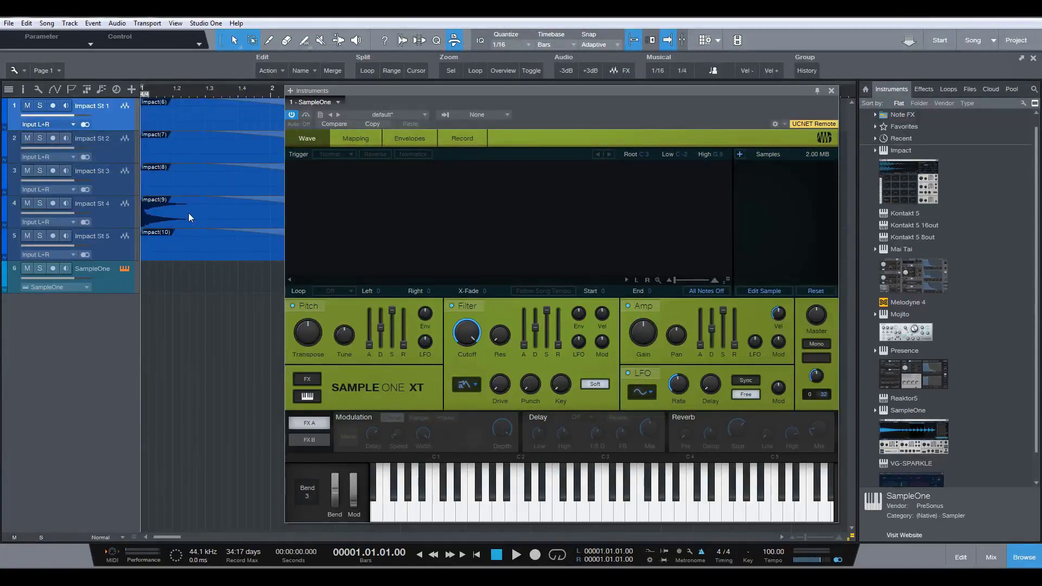
Load the Impact(9) tom event into SampleOne XT and check its C-2 to G8 key mapping
left_click_drag(178, 212, 403, 210)
left_click(171, 304)
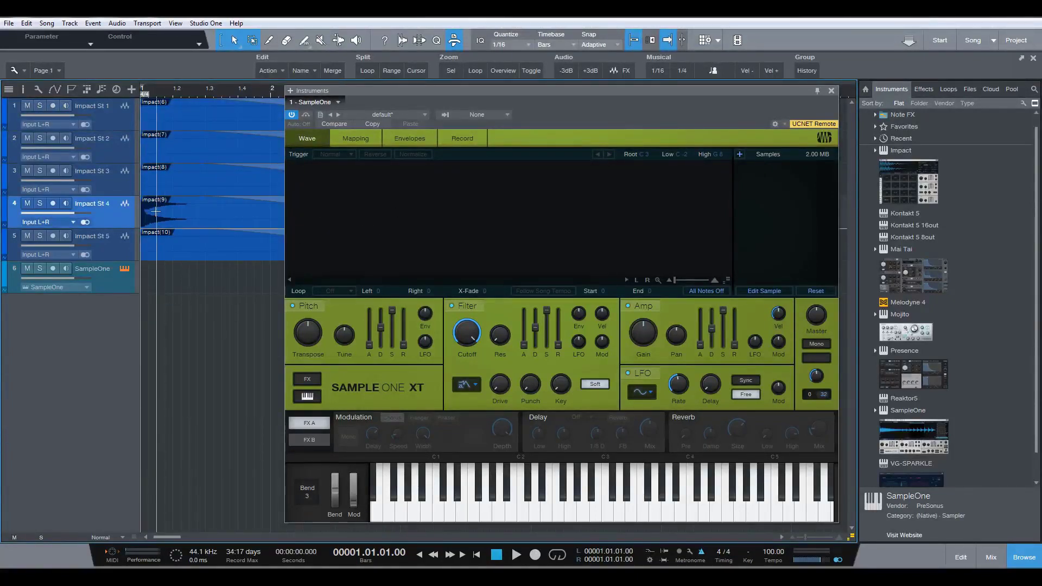
left_click_drag(165, 219, 377, 220)
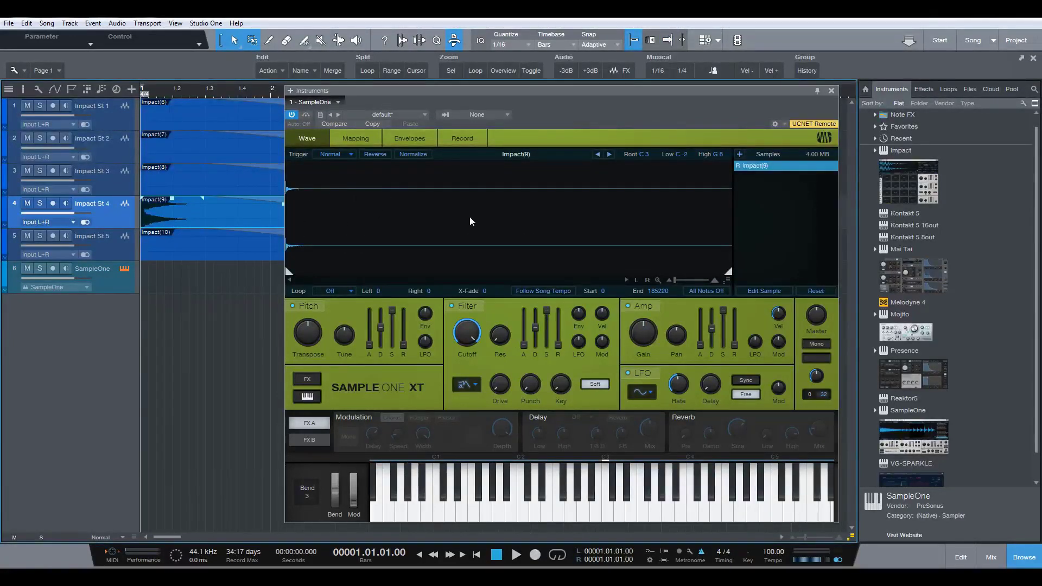
left_click(364, 138)
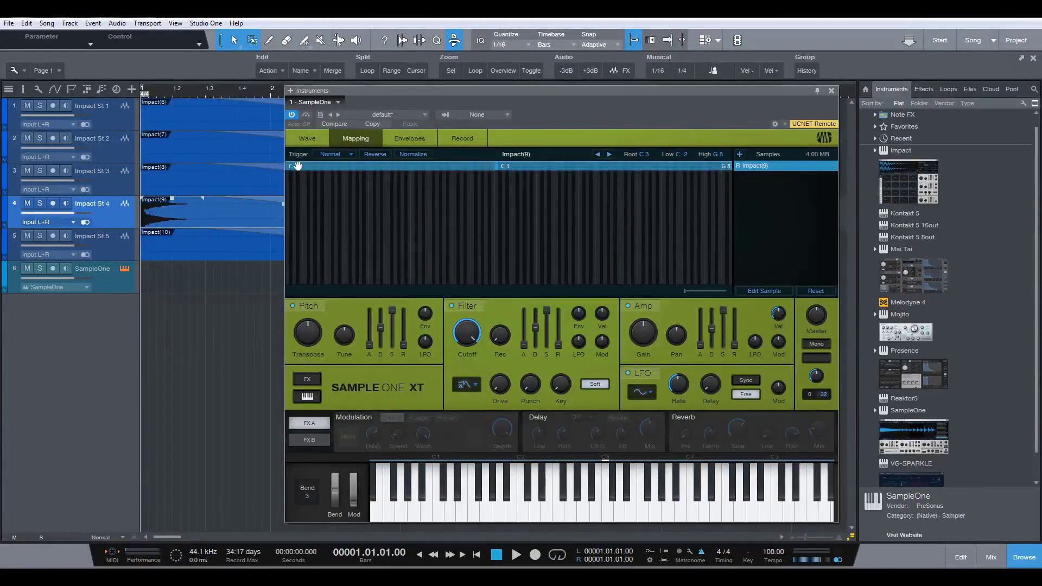
left_click(314, 138)
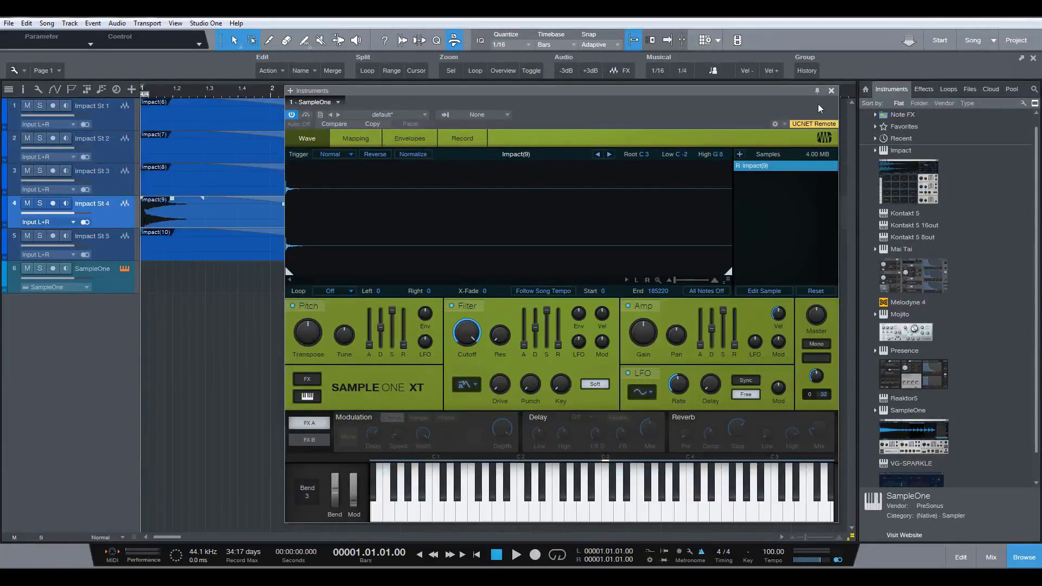
Close the sampler, mute Impact St 1–5 together, and select the SampleOne track
left_click(830, 91)
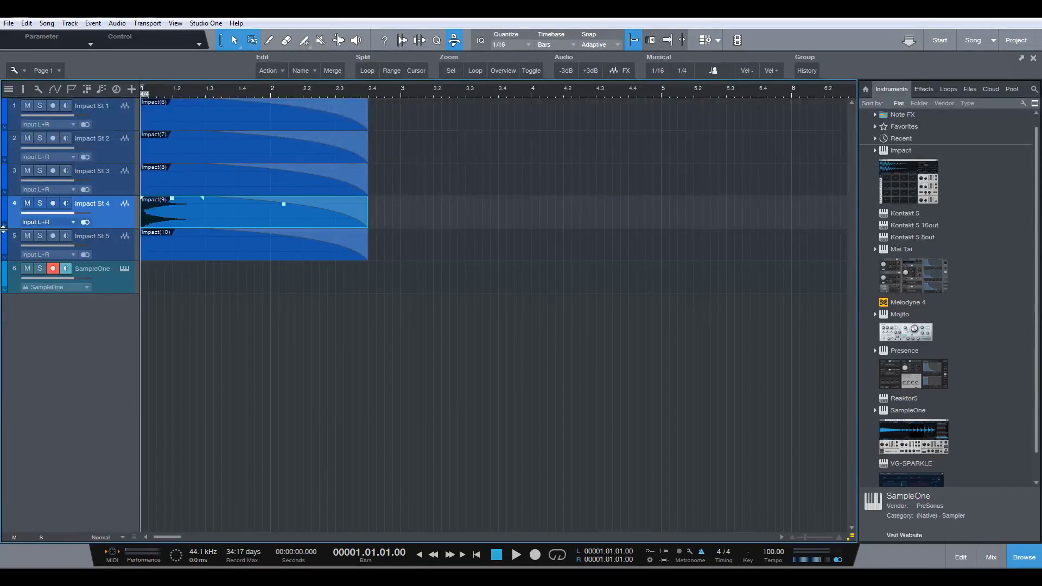
left_click(106, 253)
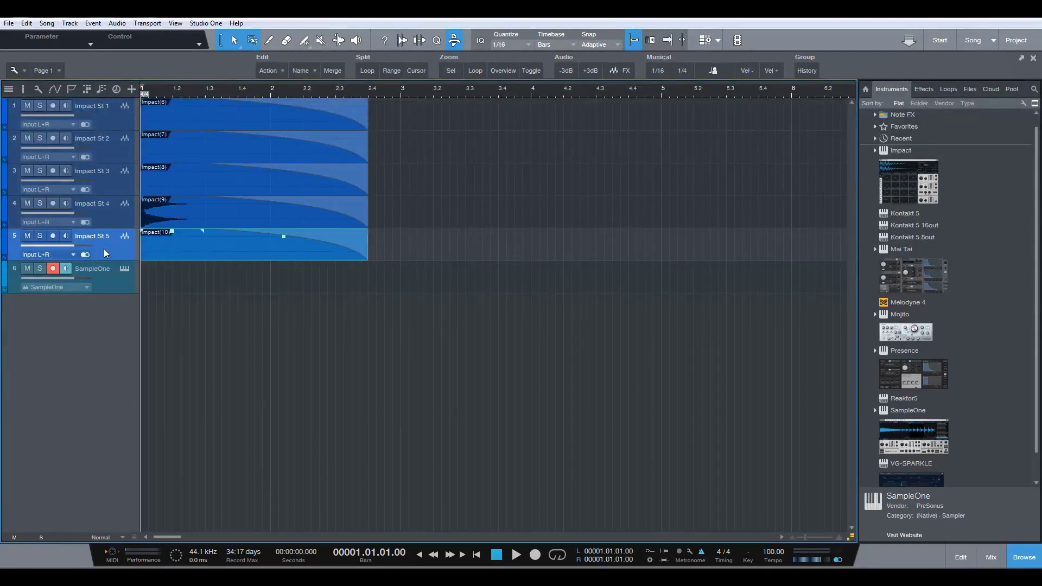
left_click(106, 118, "shift")
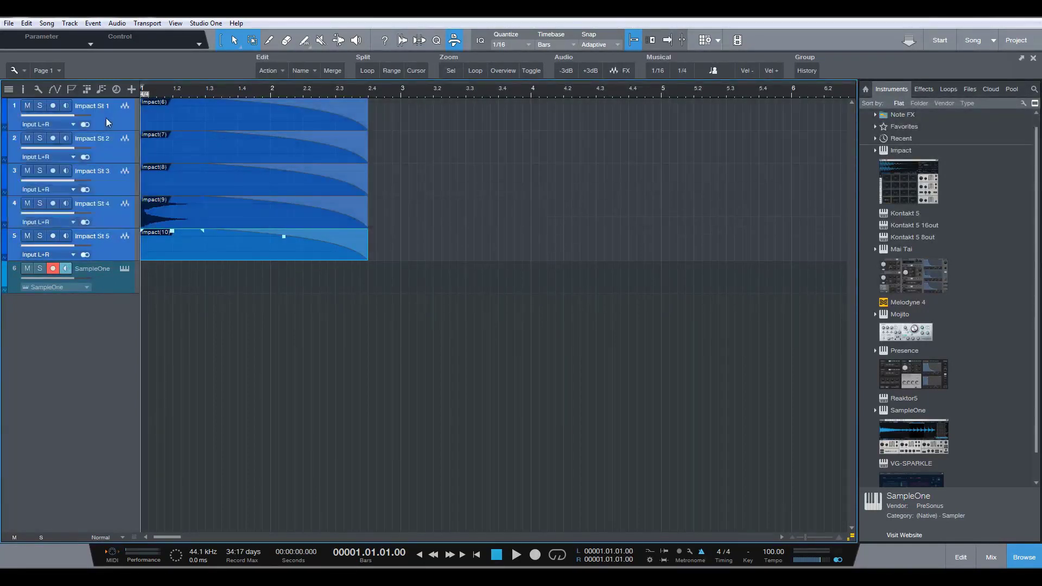
left_click(28, 109)
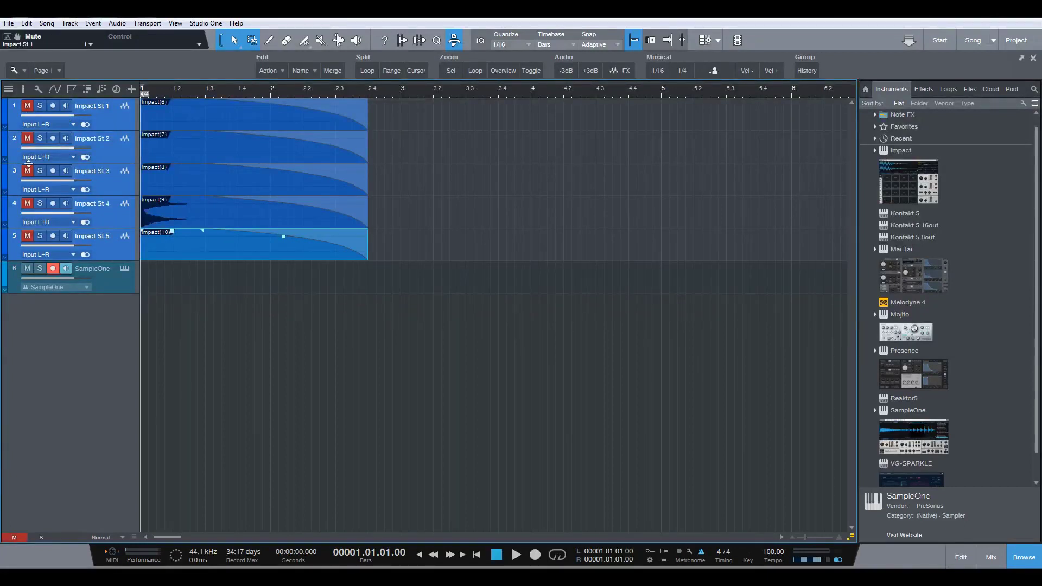
left_click(104, 282)
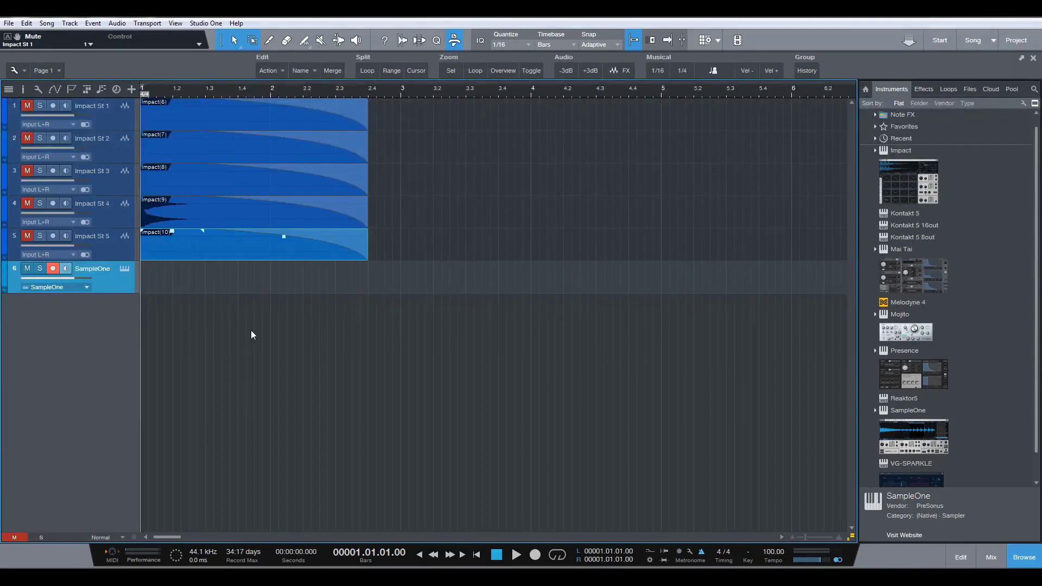
Record a bar 1–5 tom part on SampleOne, disable the metronome, play it back, reopen SampleOne XT
key("KP_Multiply")
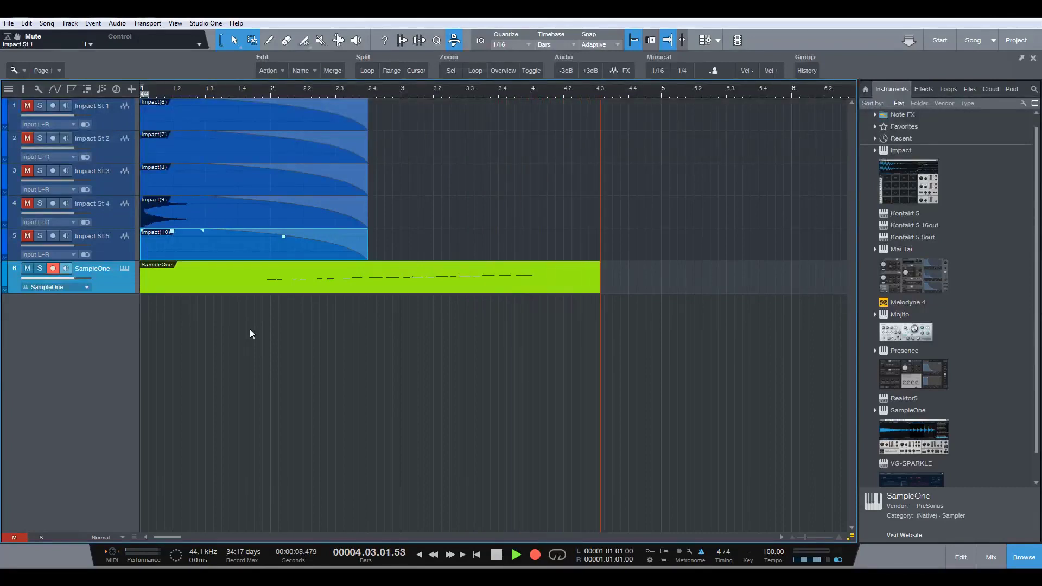
key("space")
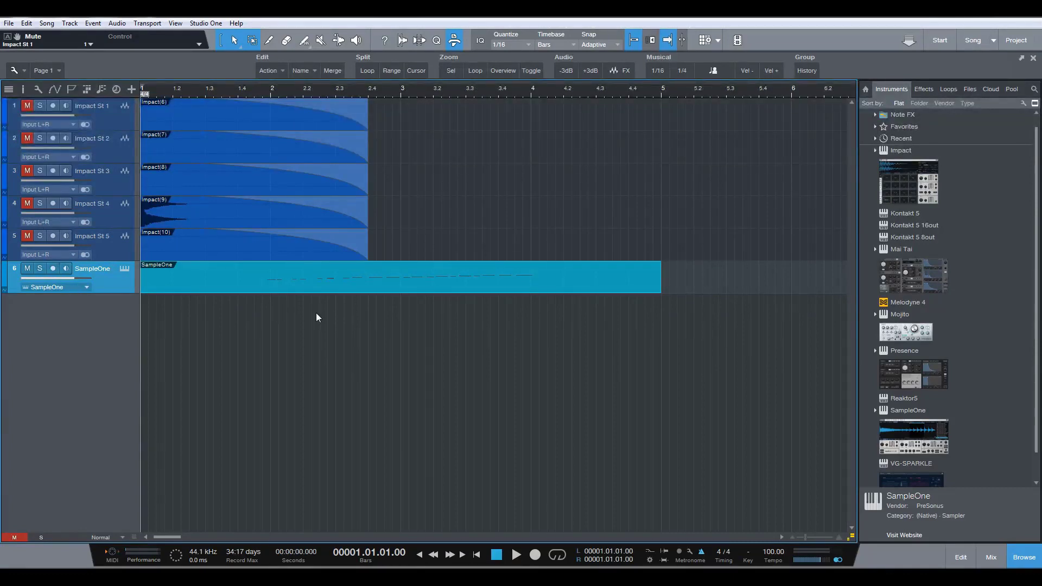
left_click(701, 552)
key("space")
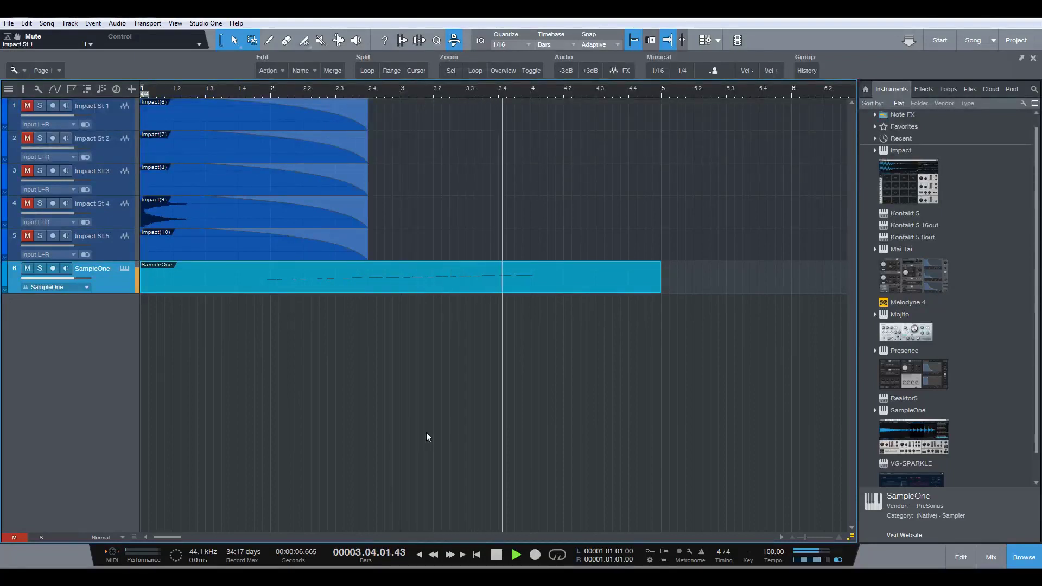
key("space")
left_click(124, 270)
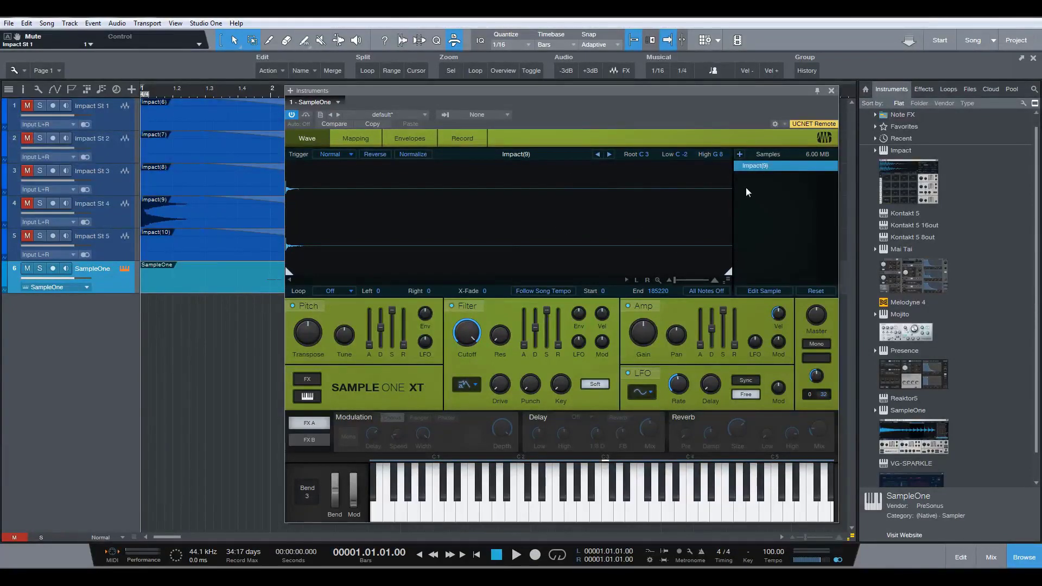
Close the SampleOne XT instrument window
left_click(830, 91)
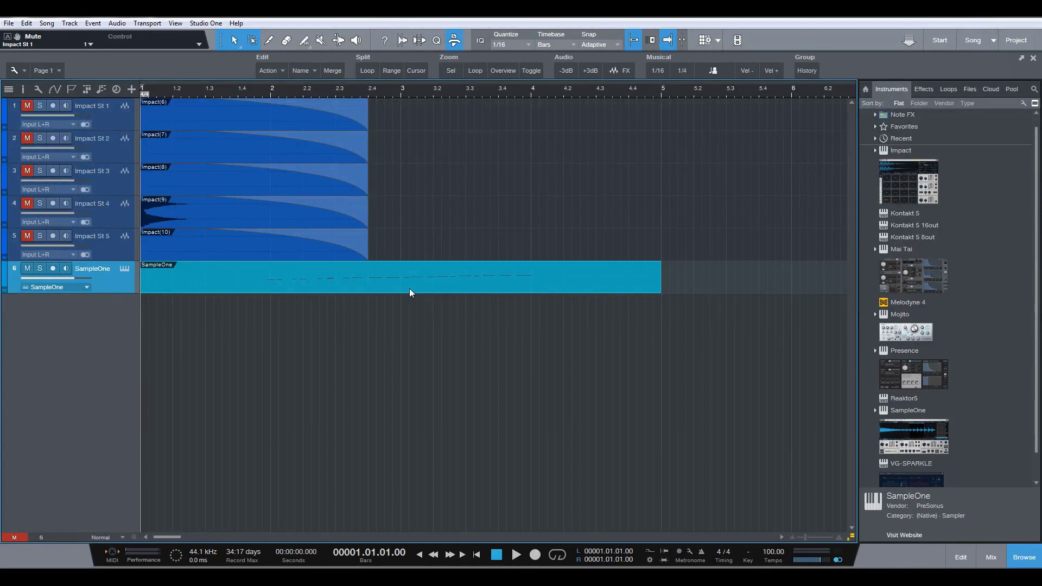
right_click(104, 280)
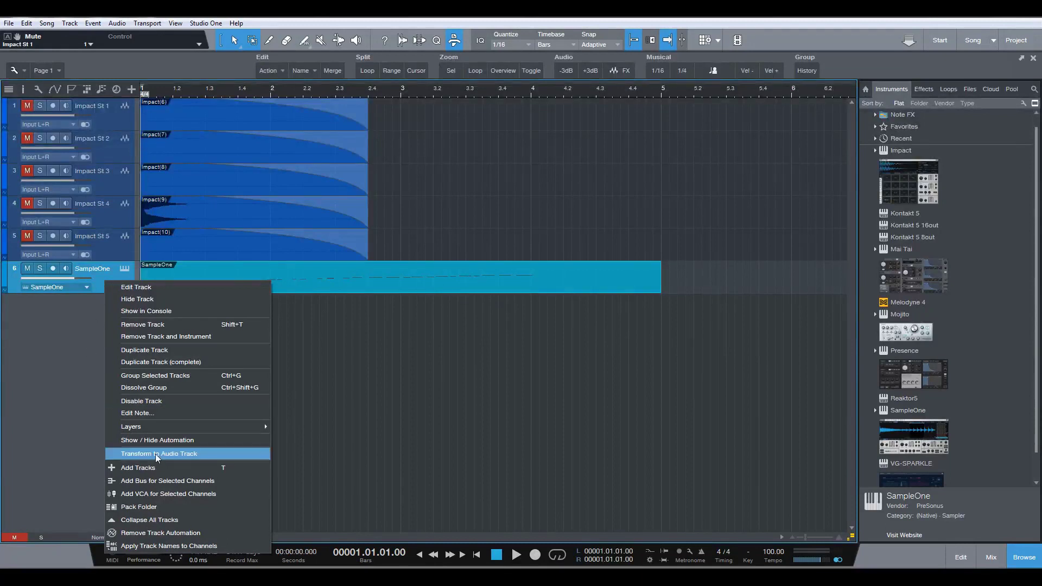
left_click(43, 355)
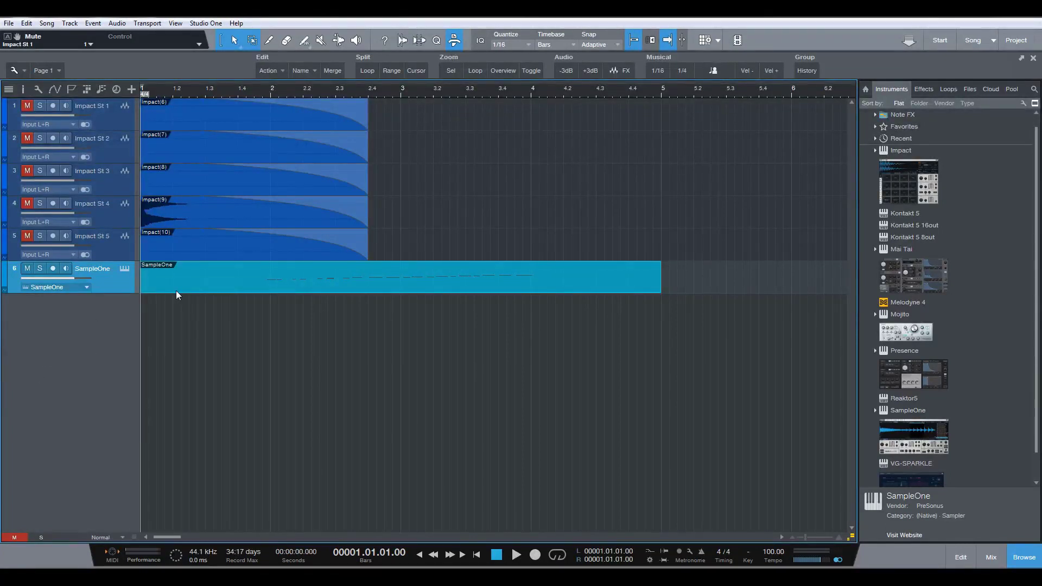